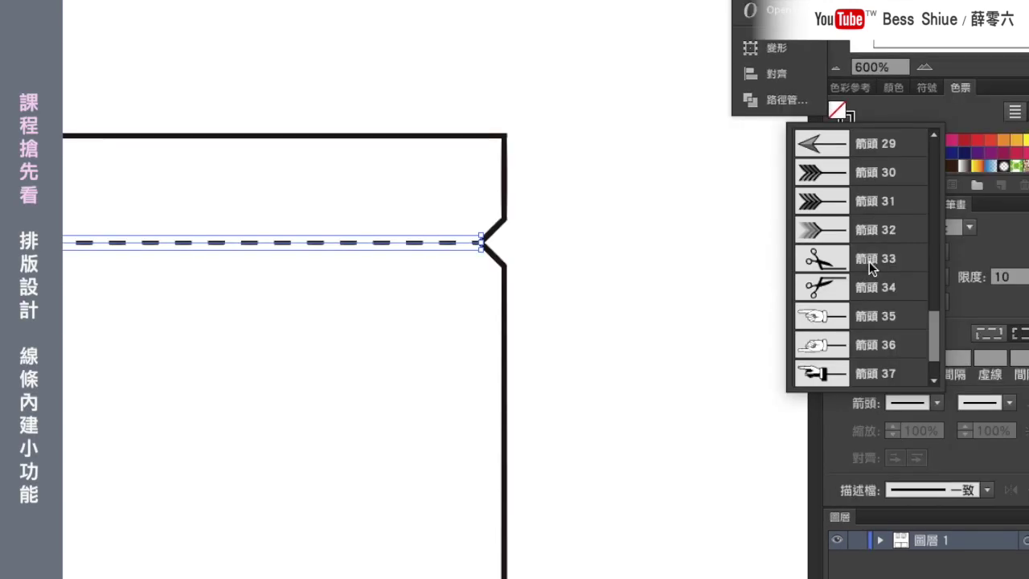
# - Choose a scissors arrowhead for the end of the dashed cut line
pyautogui.click(871, 287)
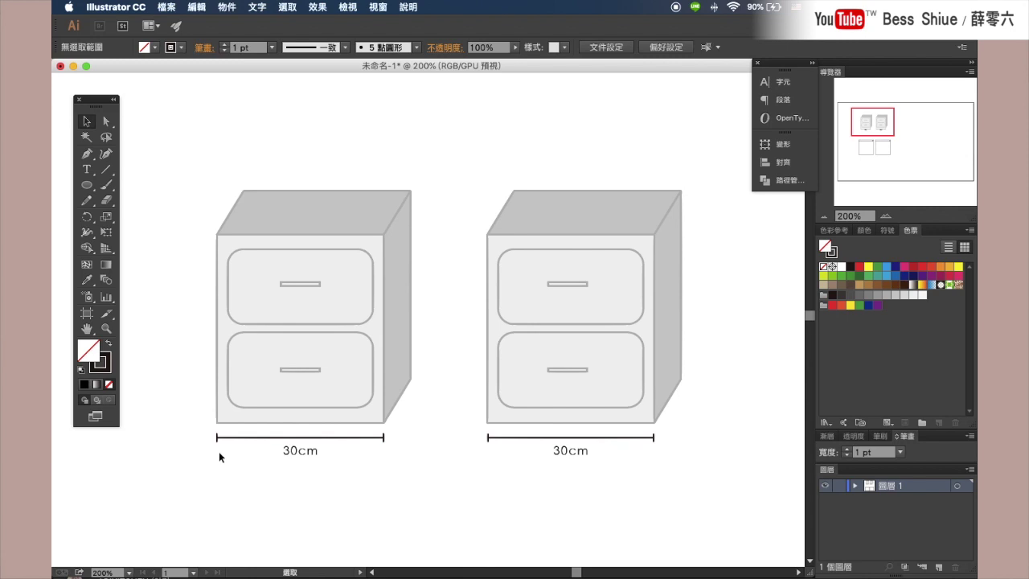
# - Zoom in on the left cabinet's 30cm dimension line, trying a move that gets undone
pyautogui.scroll(5, 241, 444)
pyautogui.moveTo(560, 354)
pyautogui.mouseDown()
pyautogui.moveTo(615, 346)
pyautogui.moveTo(579, 427)
pyautogui.mouseUp()
pyautogui.hscroll(-5, 652, 365)
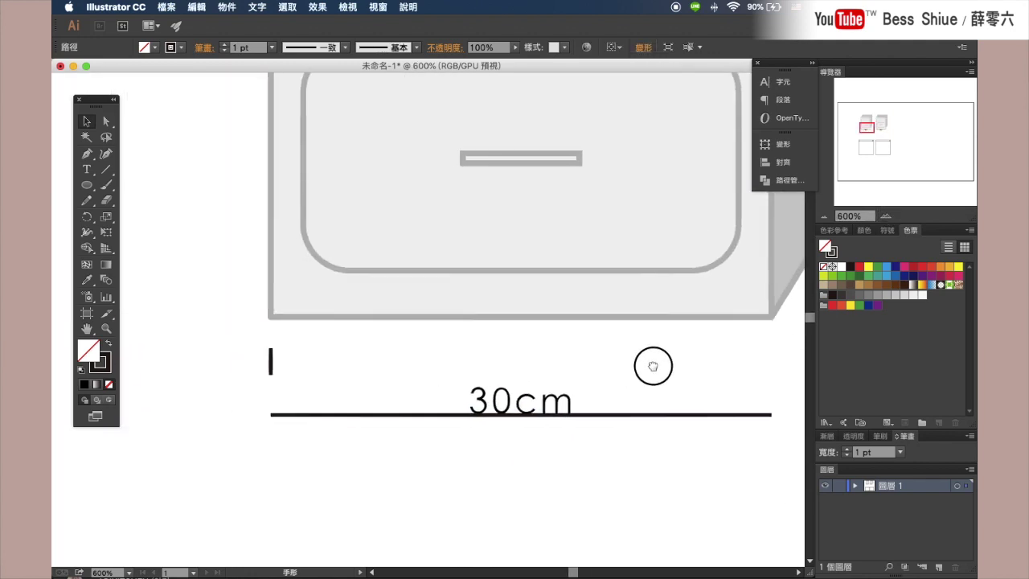
pyautogui.hscroll(2, 457, 362)
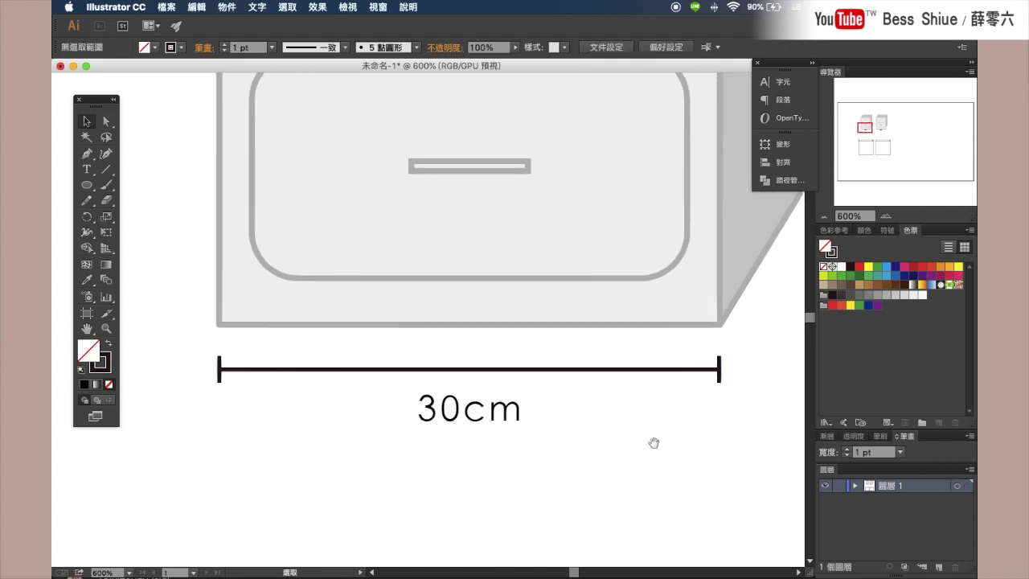
pyautogui.hscroll(5, 620, 464)
pyautogui.hscroll(-6, 310, 453)
pyautogui.hscroll(2, 361, 448)
pyautogui.scroll(-1, 554, 432)
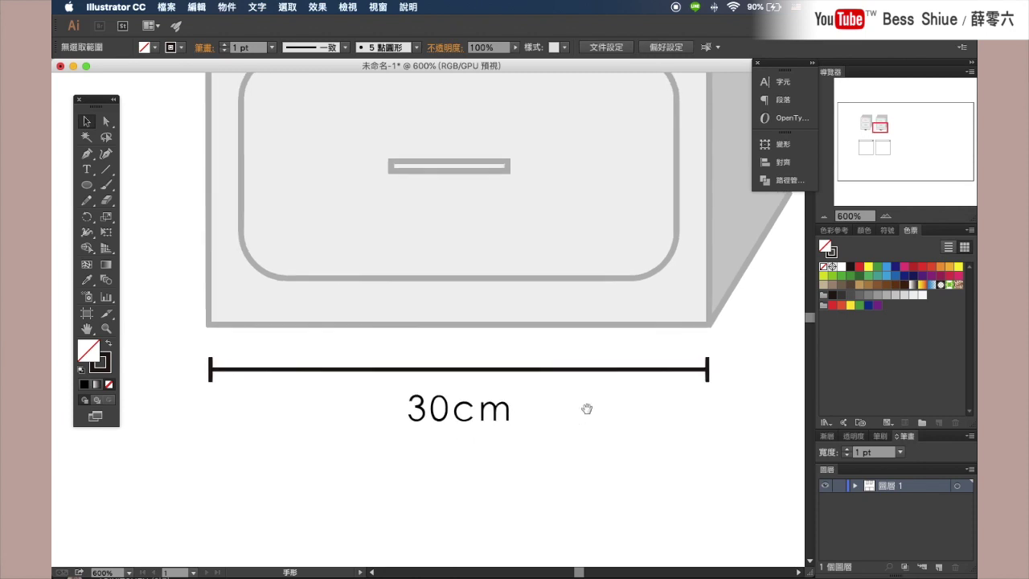
pyautogui.click(590, 371)
pyautogui.moveTo(590, 370); pyautogui.dragTo(585, 440)
pyautogui.hotkey('ctrl', 'z')
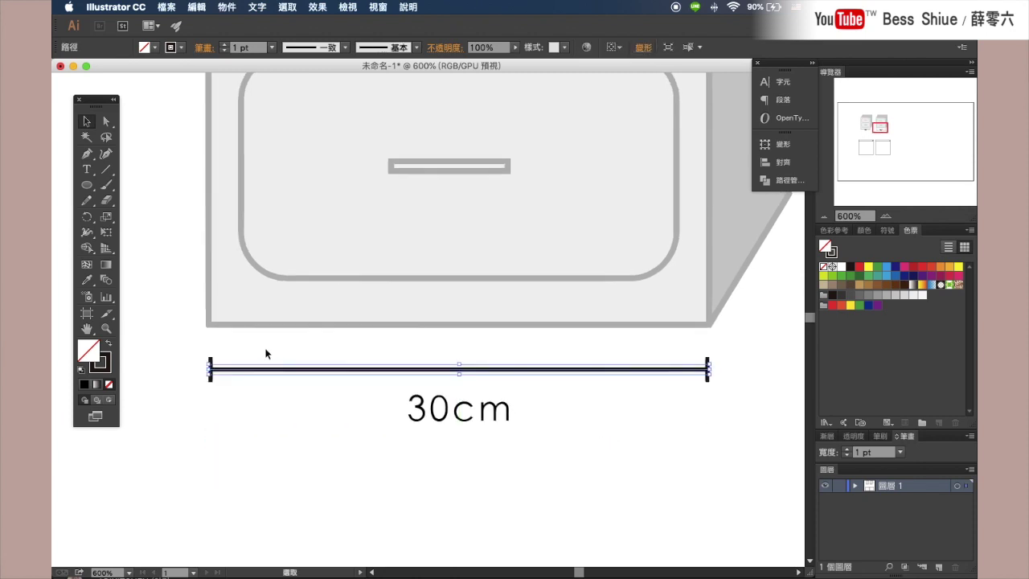
# - Draw a straight horizontal line below the 30cm label with the Line Segment tool
pyautogui.click(105, 169)
pyautogui.hotkey('ctrl', 'shift', 'a')
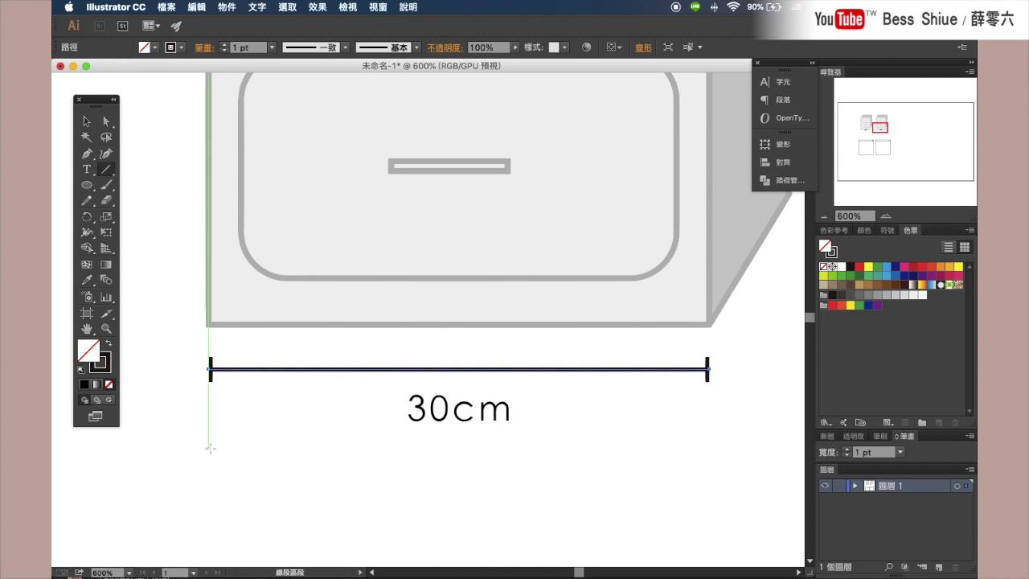
pyautogui.moveTo(210, 448); pyautogui.dragTo(715, 447)
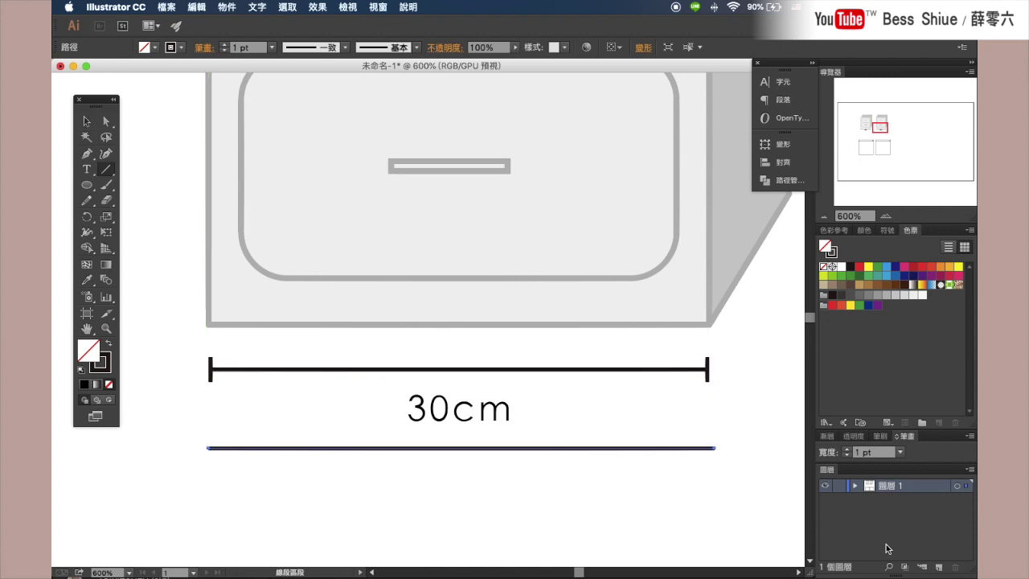
pyautogui.press('v')
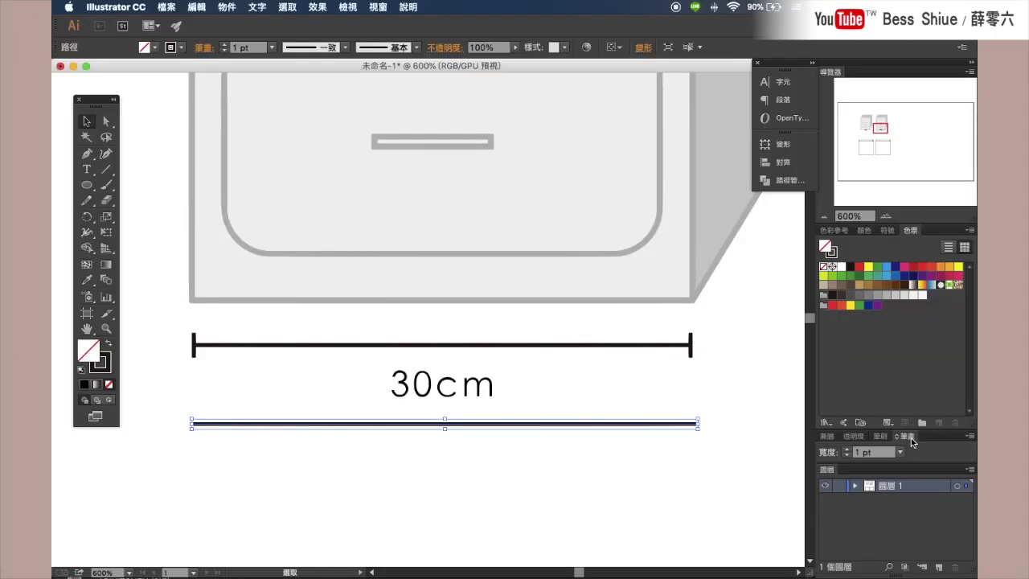
# - Open the Stroke panel from the Window menu and turn on Show Options
pyautogui.click(377, 7)
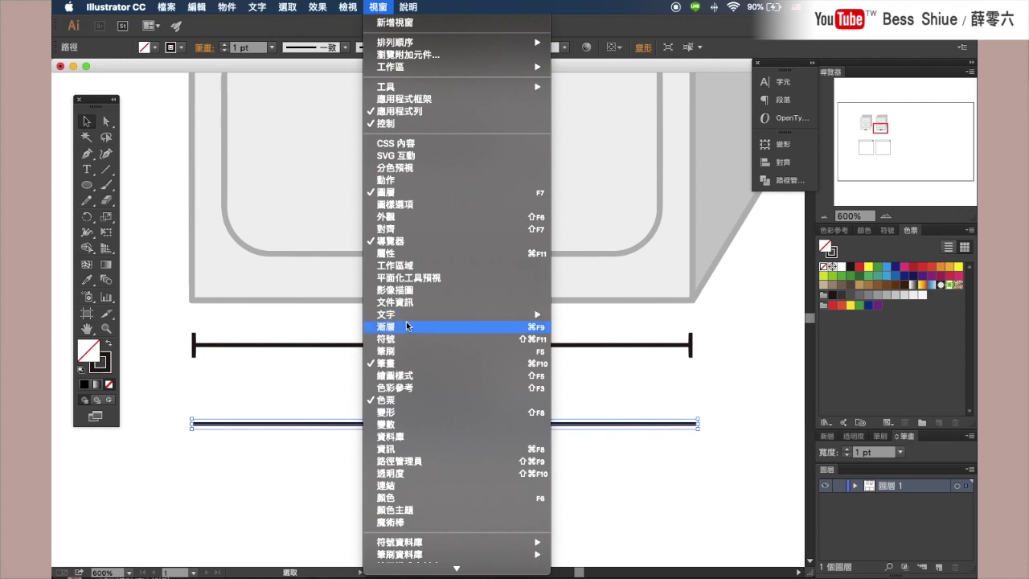
pyautogui.click(406, 365)
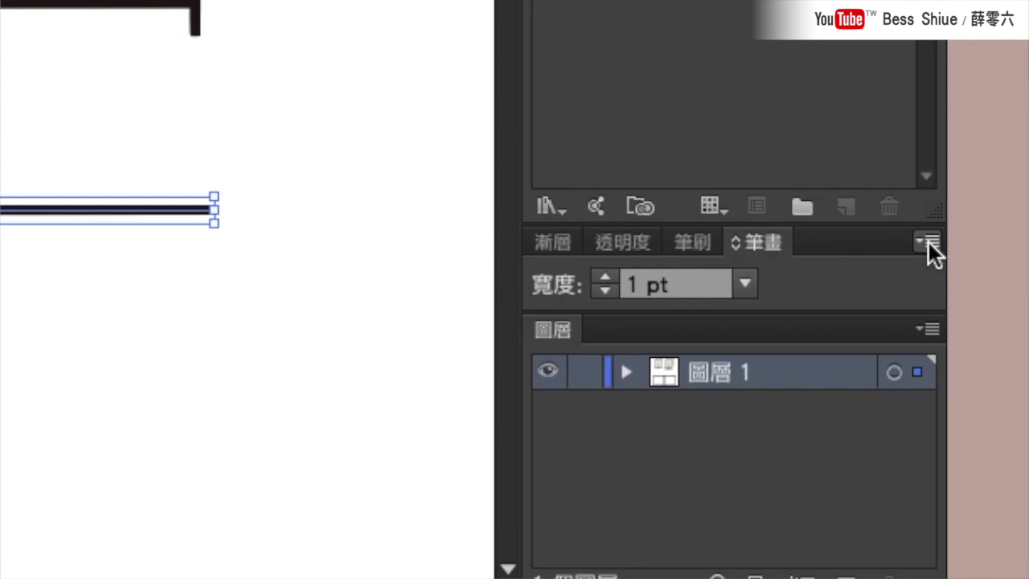
pyautogui.click(929, 242)
pyautogui.click(925, 362)
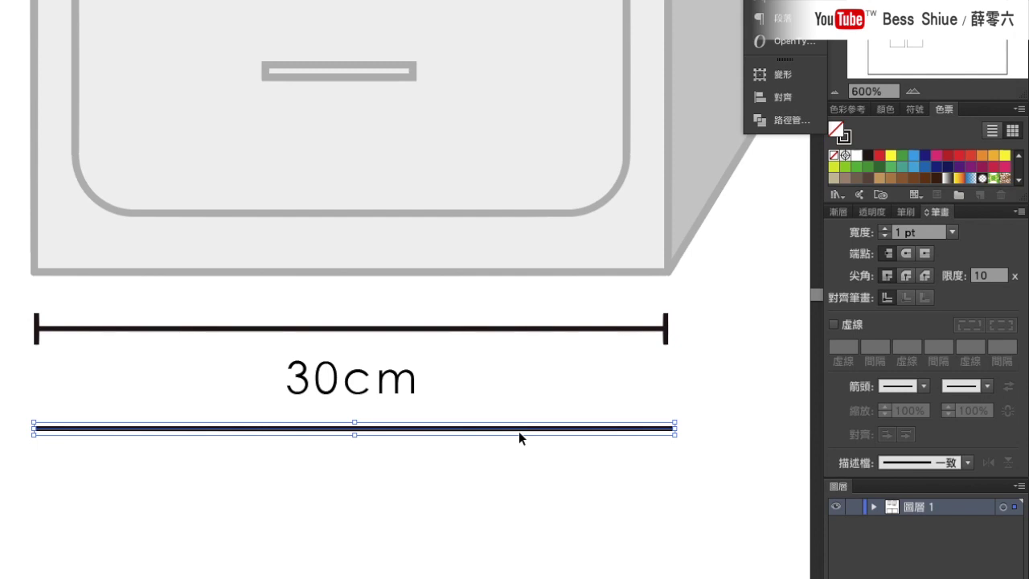
# - Give the new line's start a bar arrowhead (Arrowhead 27)
pyautogui.click(923, 387)
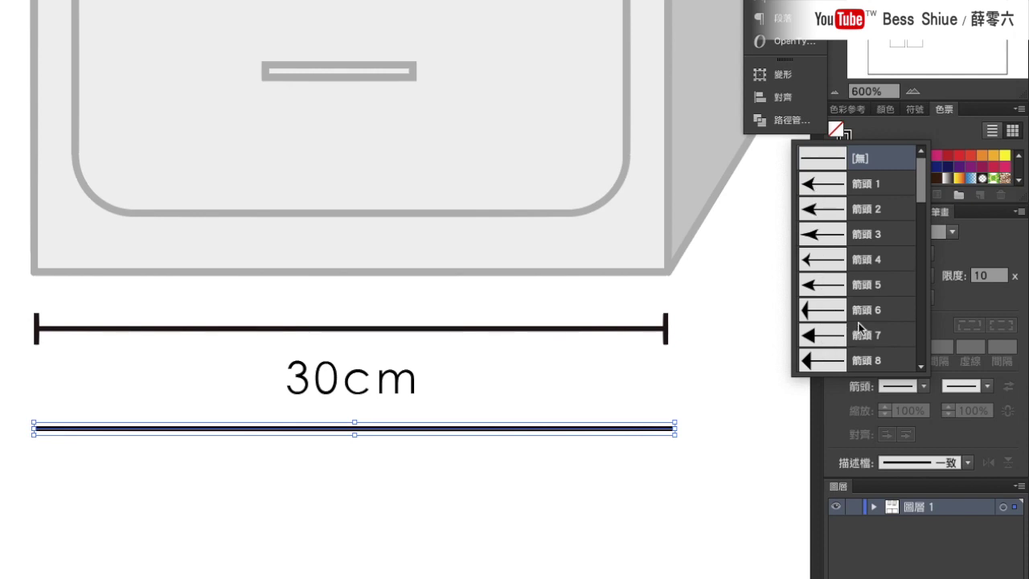
pyautogui.scroll(-5, 860, 325)
pyautogui.scroll(-3, 859, 325)
pyautogui.scroll(-1, 859, 325)
pyautogui.scroll(-2, 859, 326)
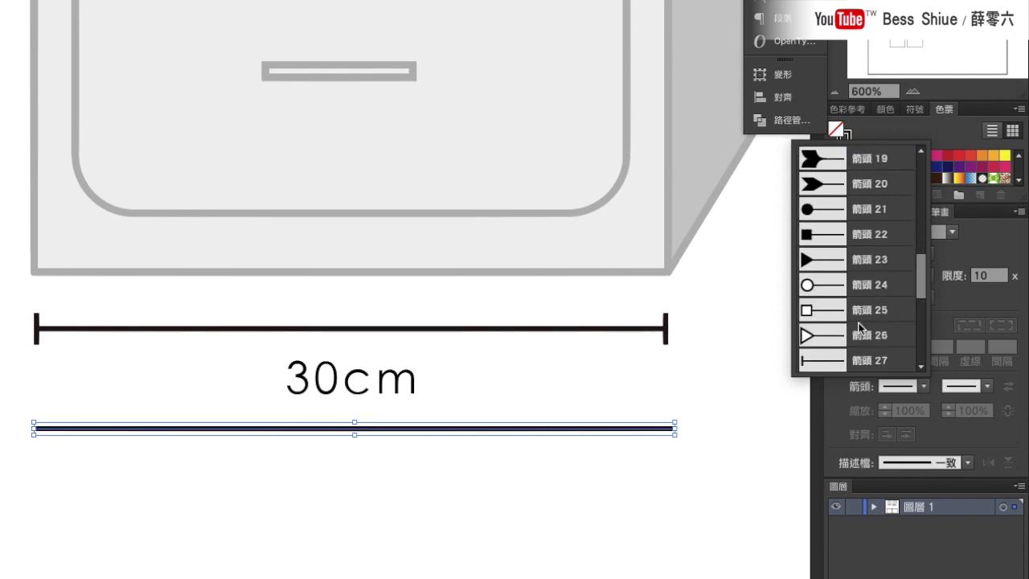
pyautogui.scroll(-2, 860, 325)
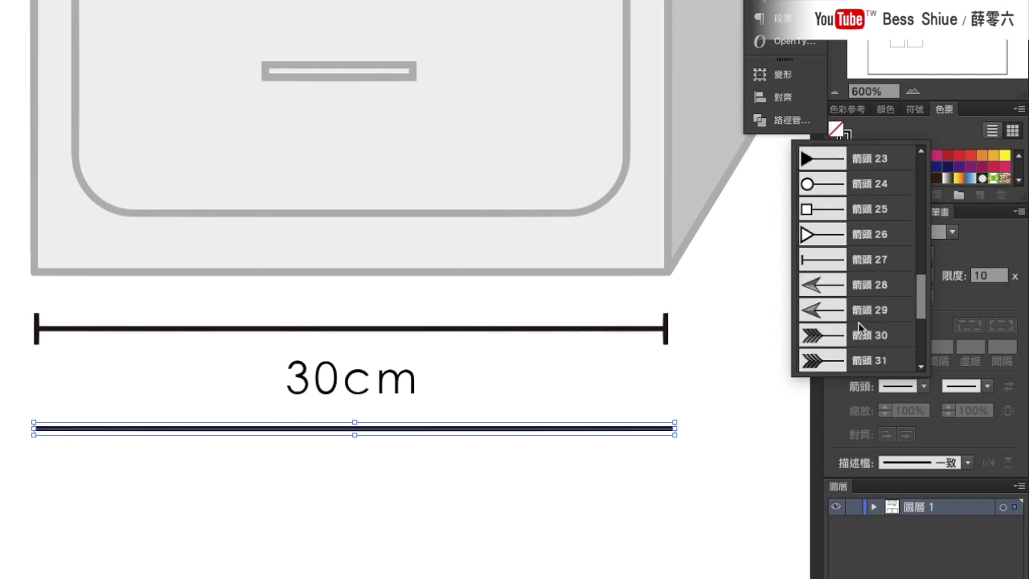
pyautogui.click(809, 265)
pyautogui.click(810, 265)
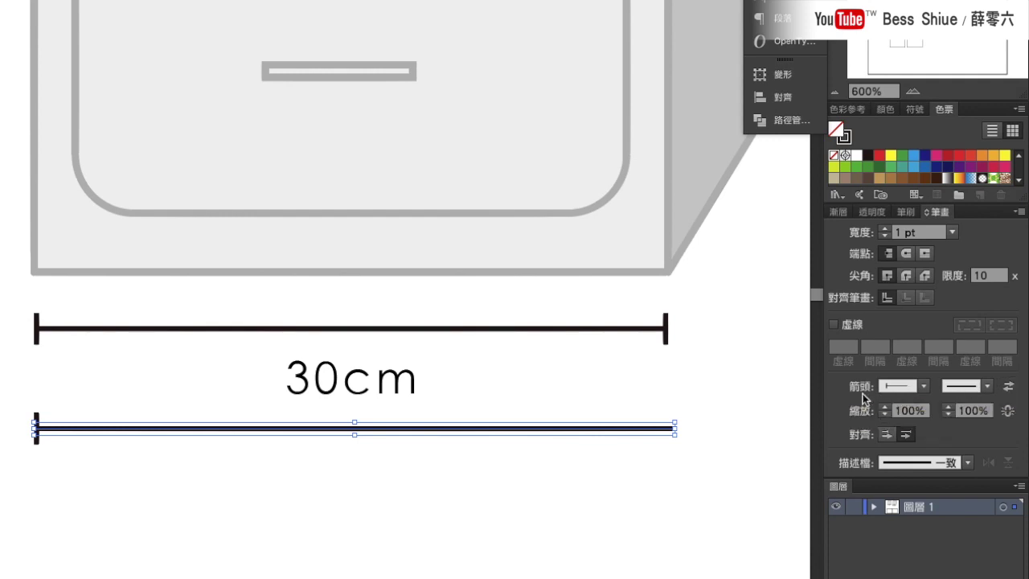
# - Give the line's end the same bar arrowhead, then deselect and zoom out
pyautogui.click(977, 391)
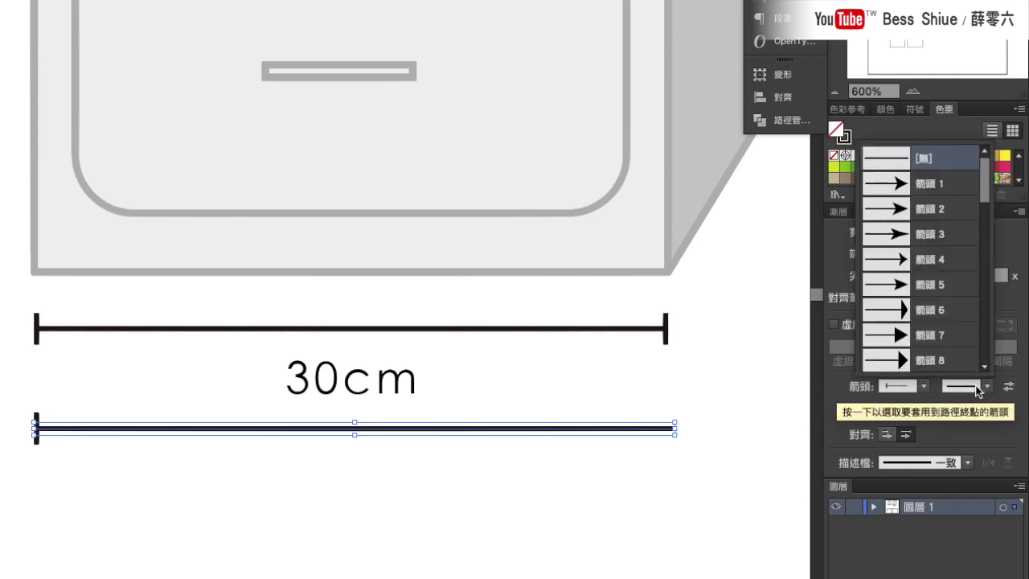
pyautogui.scroll(-2, 944, 331)
pyautogui.scroll(-6, 945, 332)
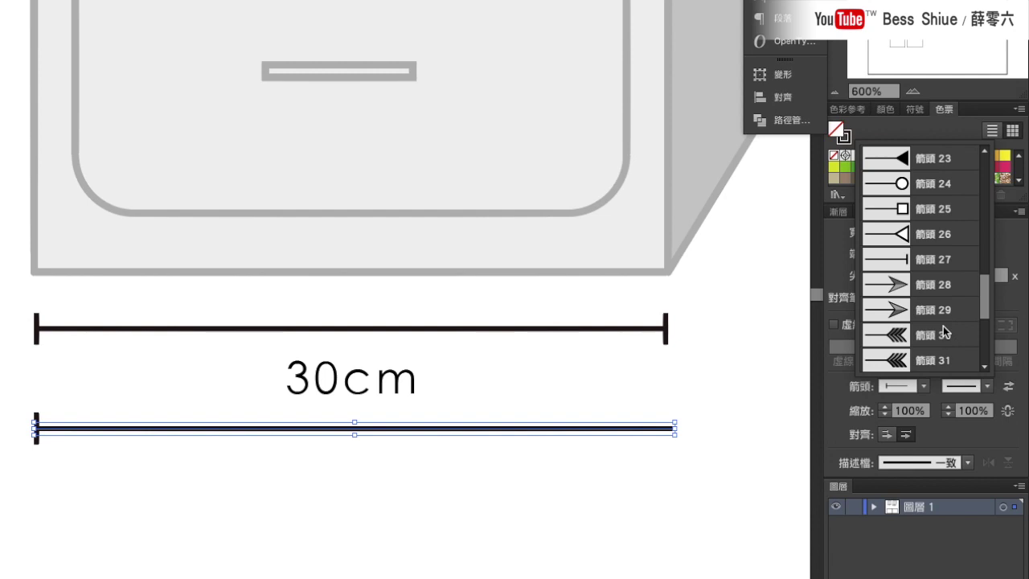
pyautogui.click(932, 258)
pyautogui.click(692, 474)
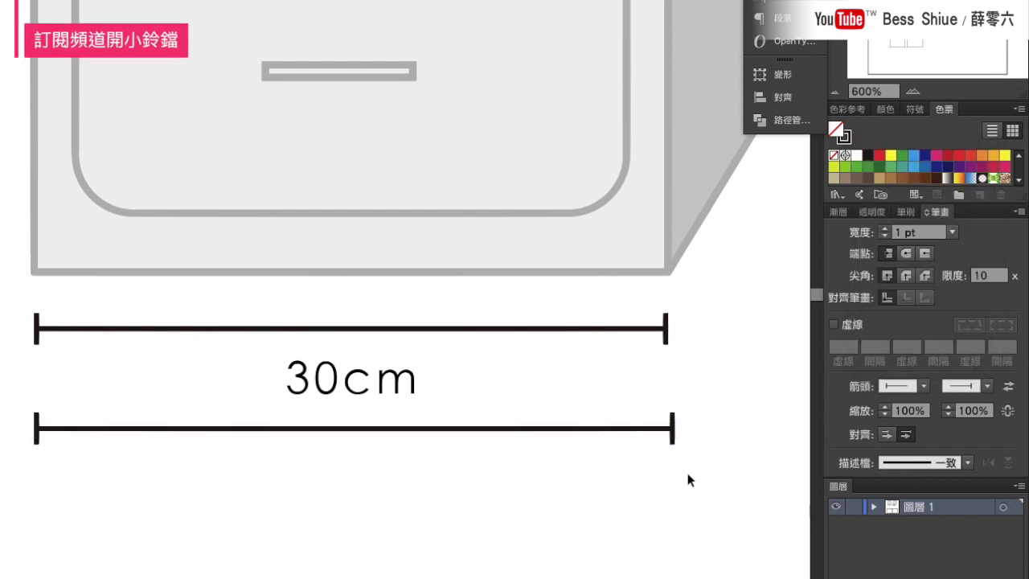
pyautogui.hotkey('ctrl', '-')
pyautogui.hotkey('ctrl', '-')
pyautogui.hotkey('ctrl', '-')
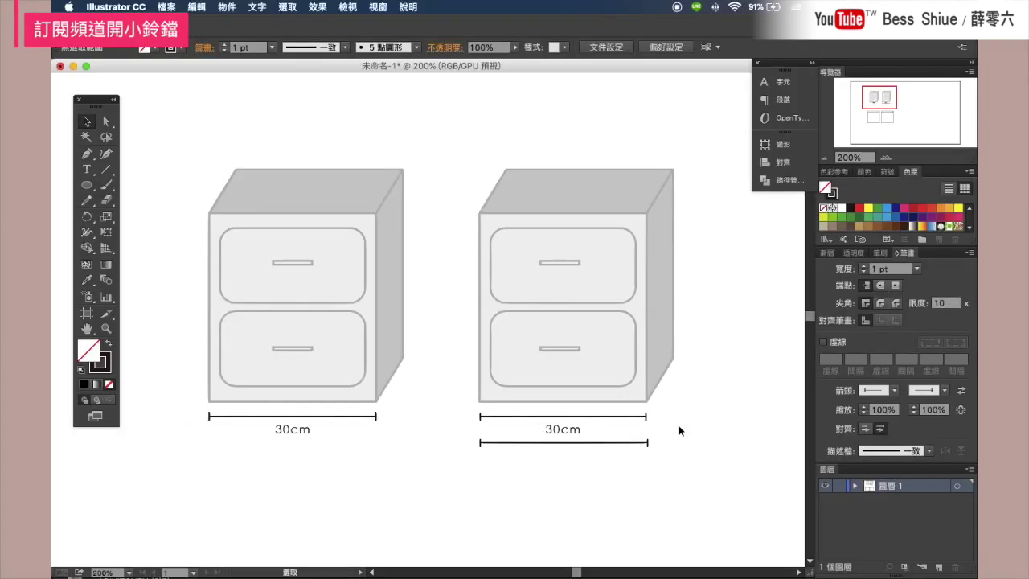
# - Delete the extra line under the right 30cm label and pan down to the bags
pyautogui.click(648, 443)
pyautogui.press('Delete')
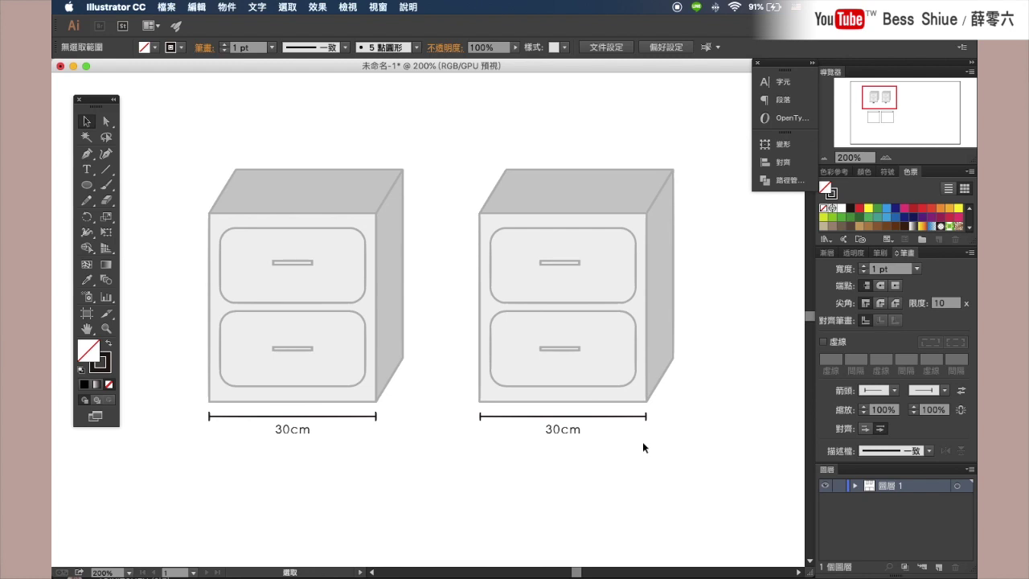
pyautogui.moveTo(523, 491)
pyautogui.mouseDown()
pyautogui.moveTo(556, 358)
pyautogui.moveTo(524, 395)
pyautogui.mouseUp()
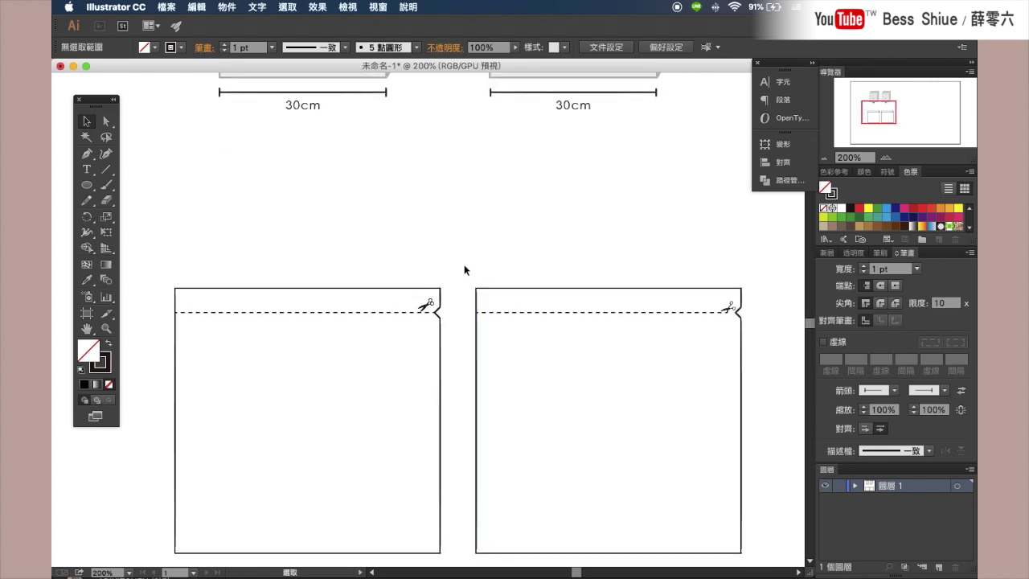
pyautogui.click(886, 158)
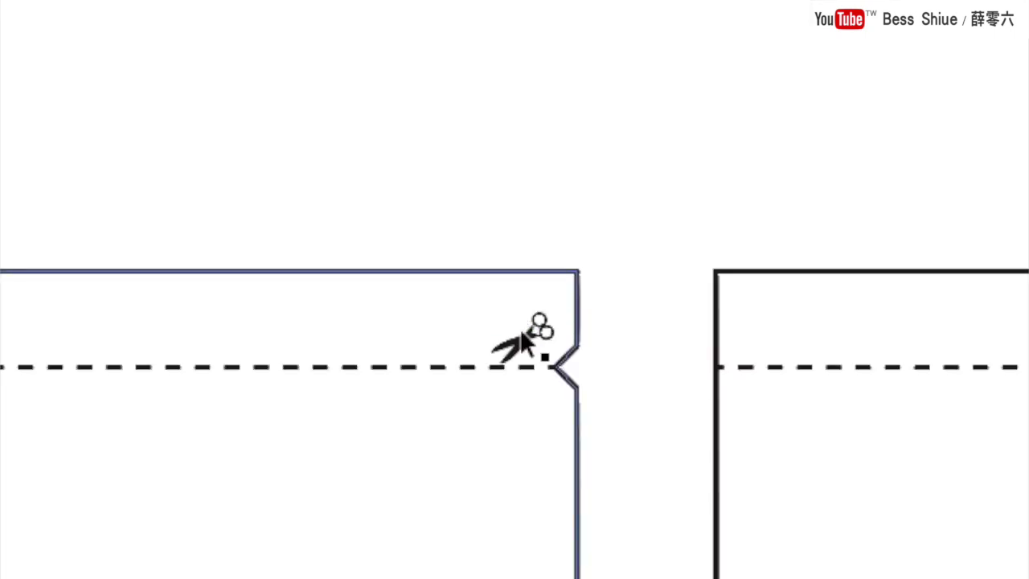
pyautogui.click(579, 265)
pyautogui.moveTo(521, 348)
pyautogui.mouseDown()
pyautogui.moveTo(524, 170)
pyautogui.moveTo(676, 382)
pyautogui.mouseUp()
pyautogui.click(804, 138)
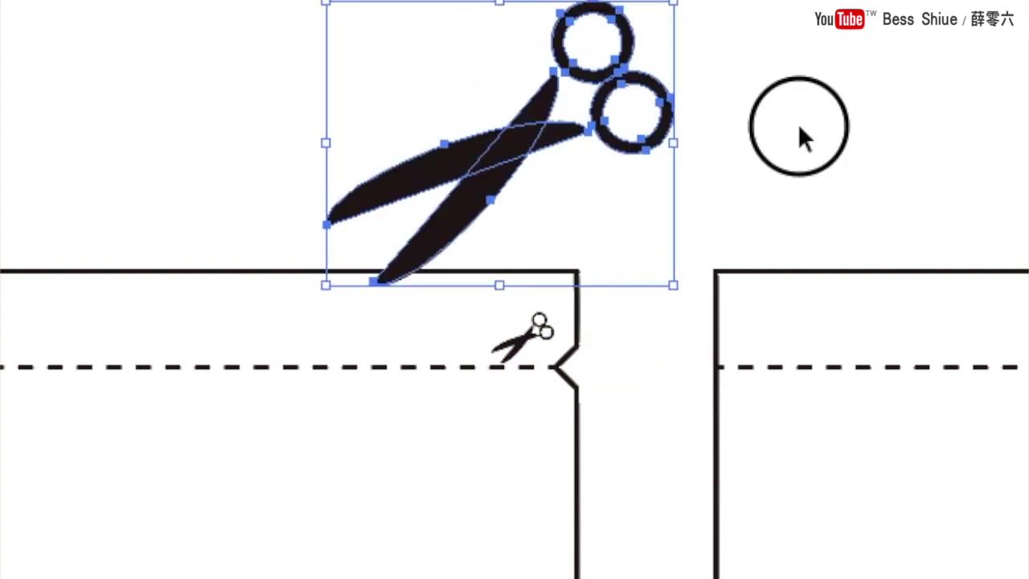
pyautogui.click(506, 144)
pyautogui.press('Delete')
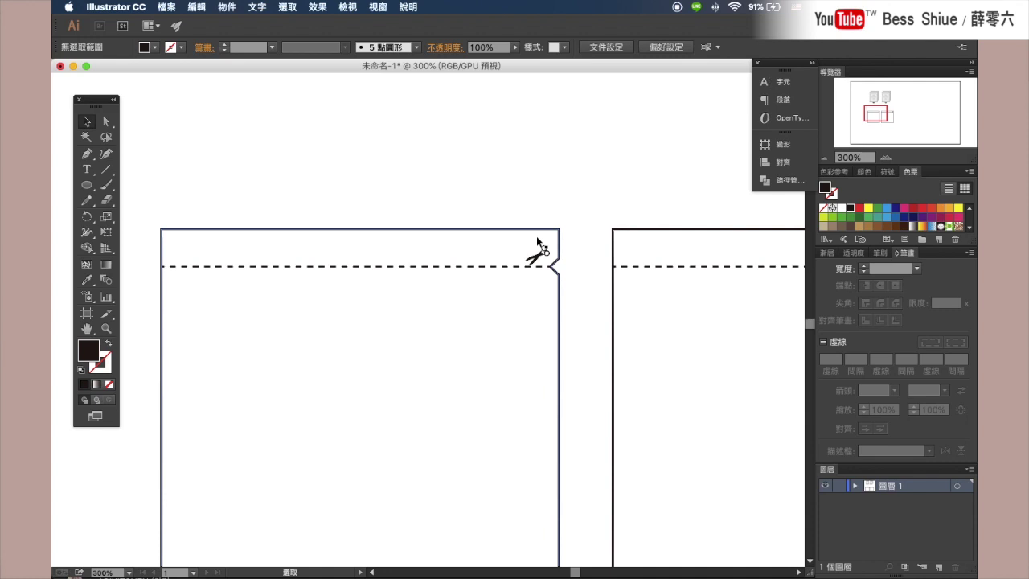
pyautogui.click(582, 238)
pyautogui.moveTo(627, 201); pyautogui.dragTo(254, 183)
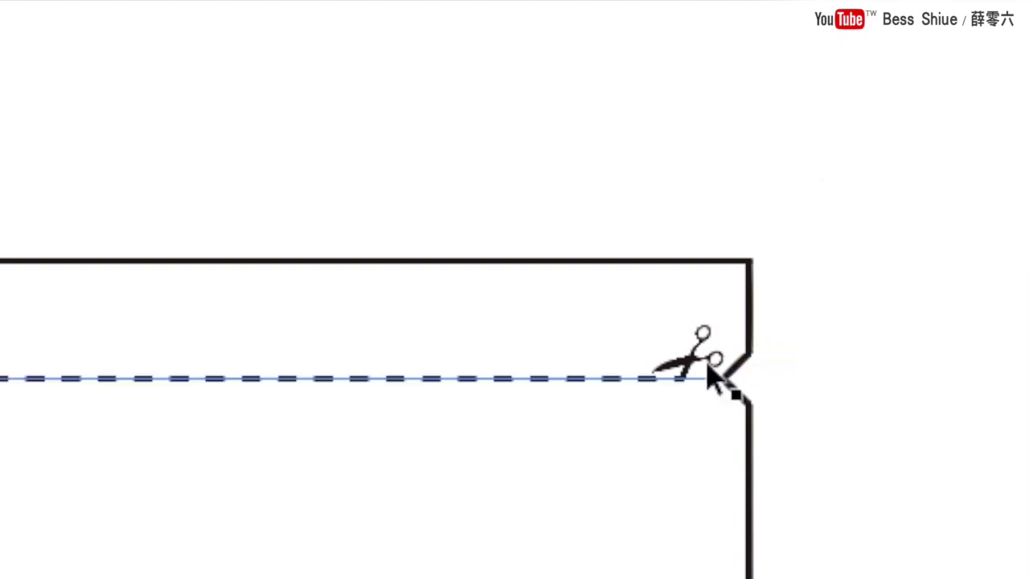
pyautogui.click(707, 371)
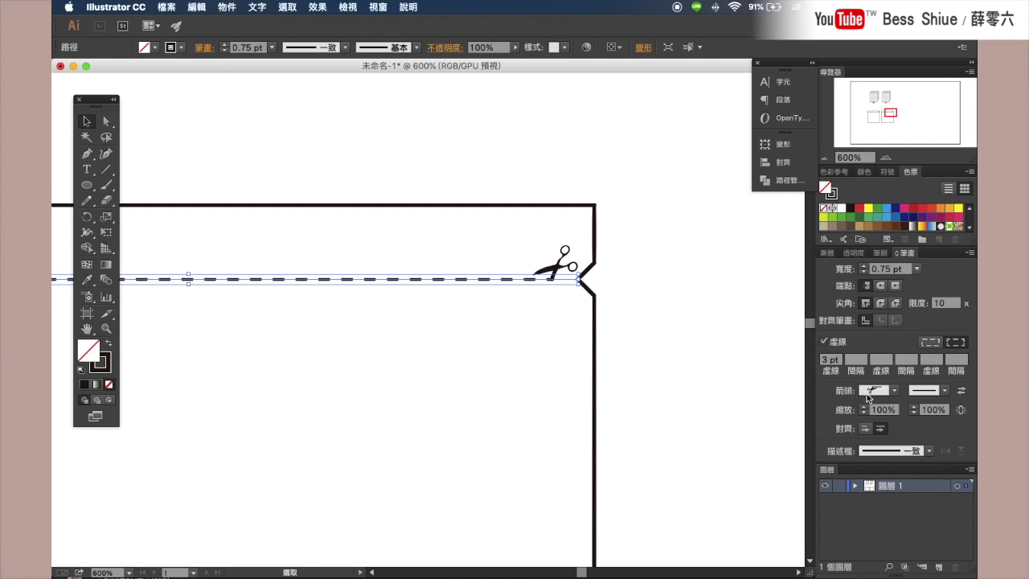
# - Set the cut line's start arrowhead to [無] (None)
pyautogui.click(868, 393)
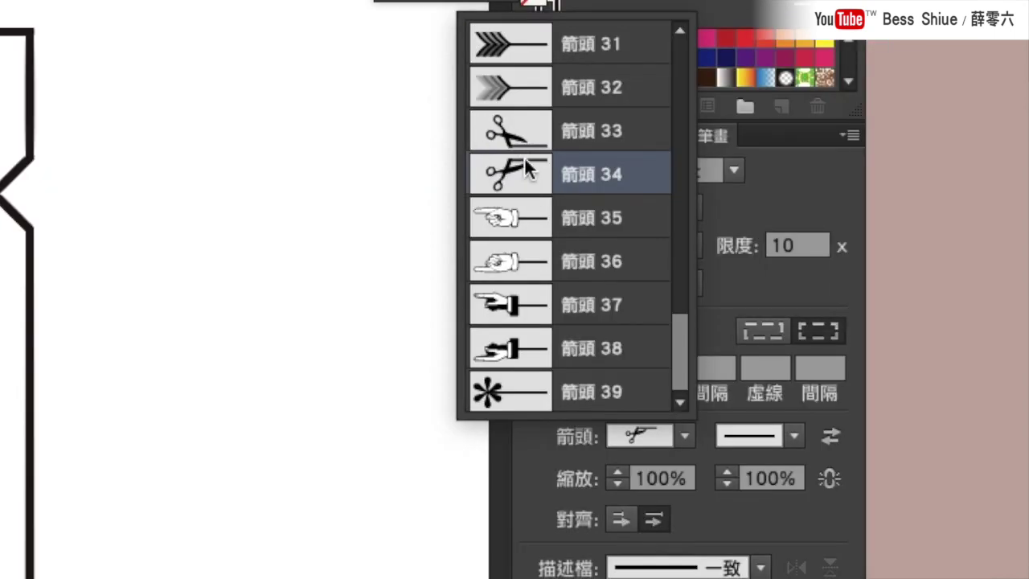
pyautogui.click(517, 190)
pyautogui.click(893, 390)
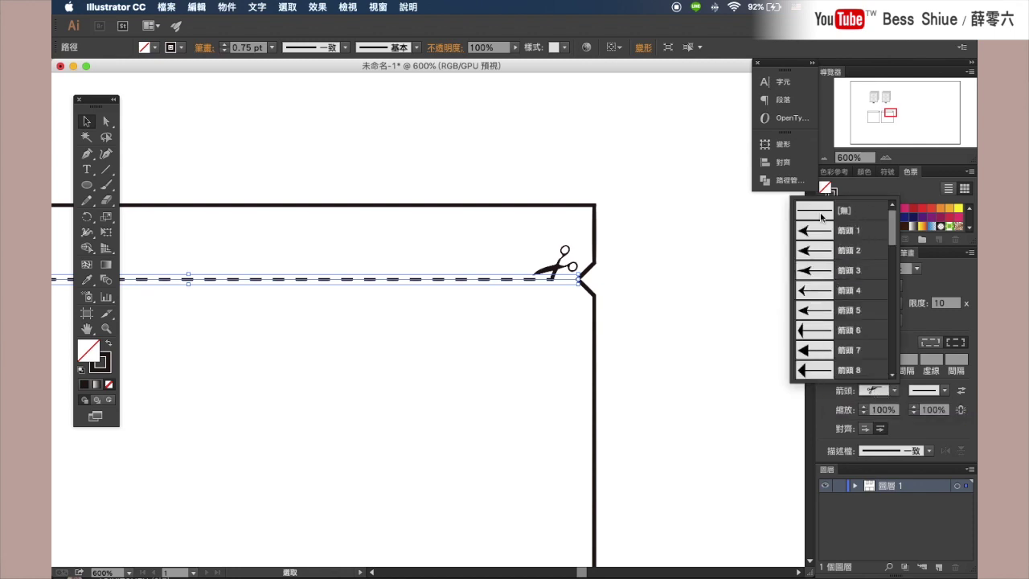
pyautogui.click(822, 217)
# - Deselect and reselect the dashed cut line to check the plain ending
pyautogui.click(547, 261)
pyautogui.click(549, 282)
pyautogui.click(564, 319)
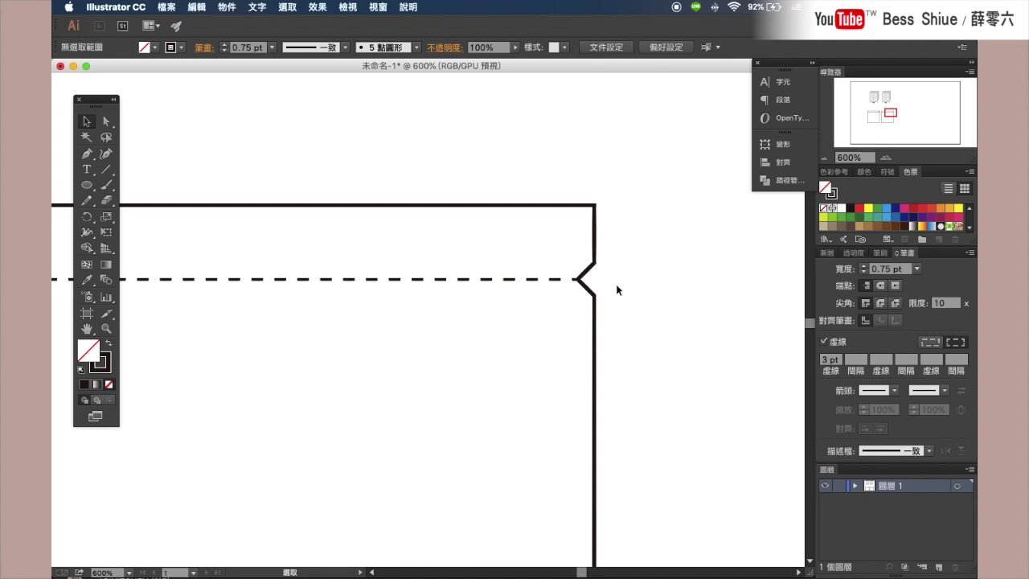
pyautogui.click(523, 280)
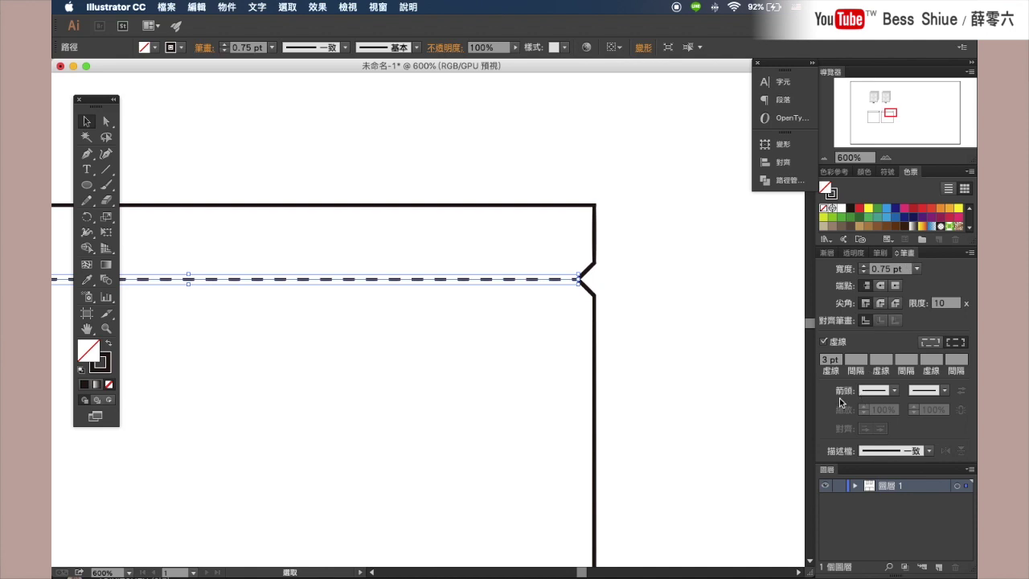
# - Set the cut line's start arrowhead to scissors 箭頭 34 and zoom out to 200%
pyautogui.click(874, 390)
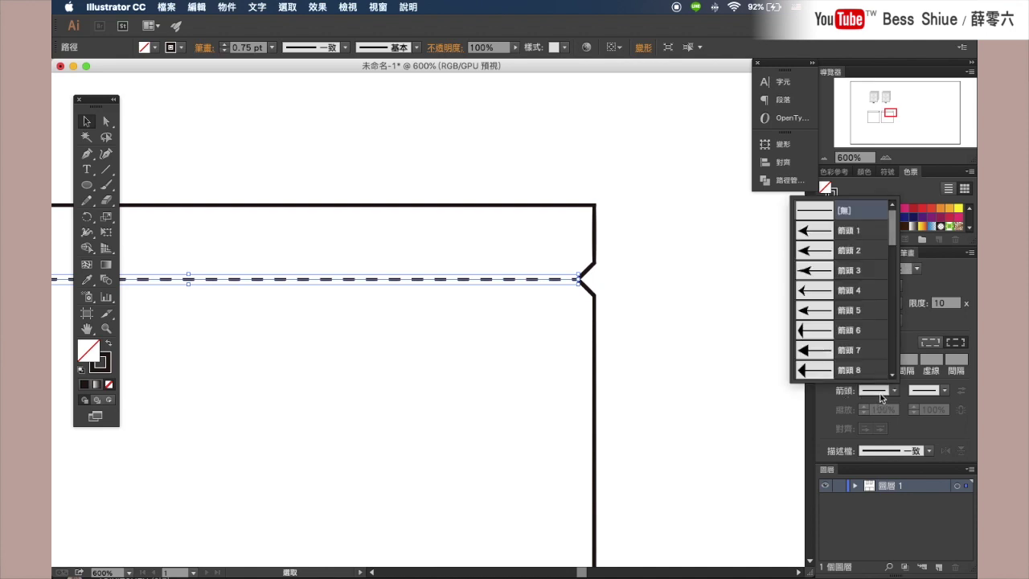
pyautogui.scroll(-2, 858, 289)
pyautogui.scroll(-3, 861, 292)
pyautogui.scroll(-3, 861, 292)
pyautogui.scroll(-3, 856, 295)
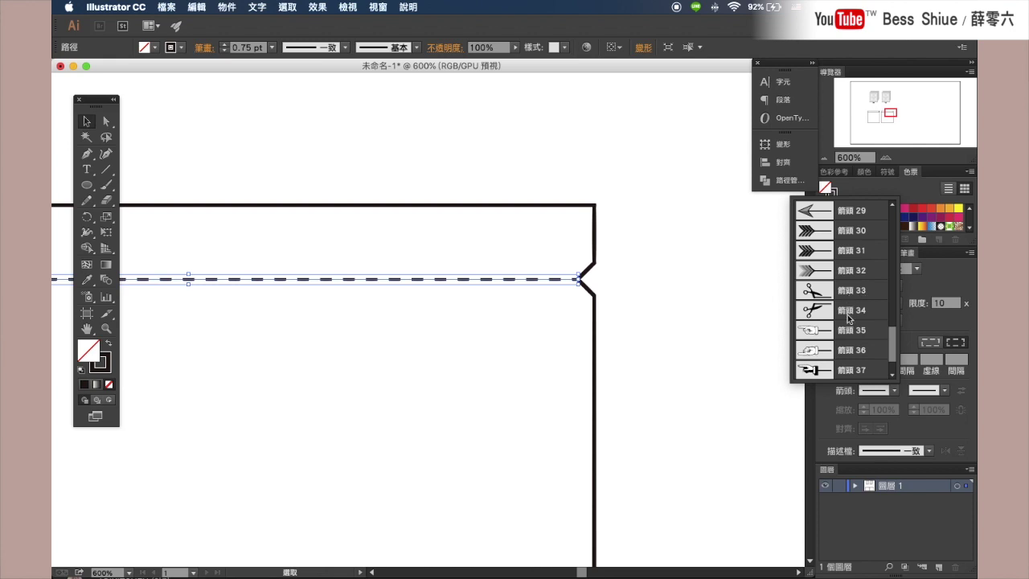
pyautogui.click(850, 312)
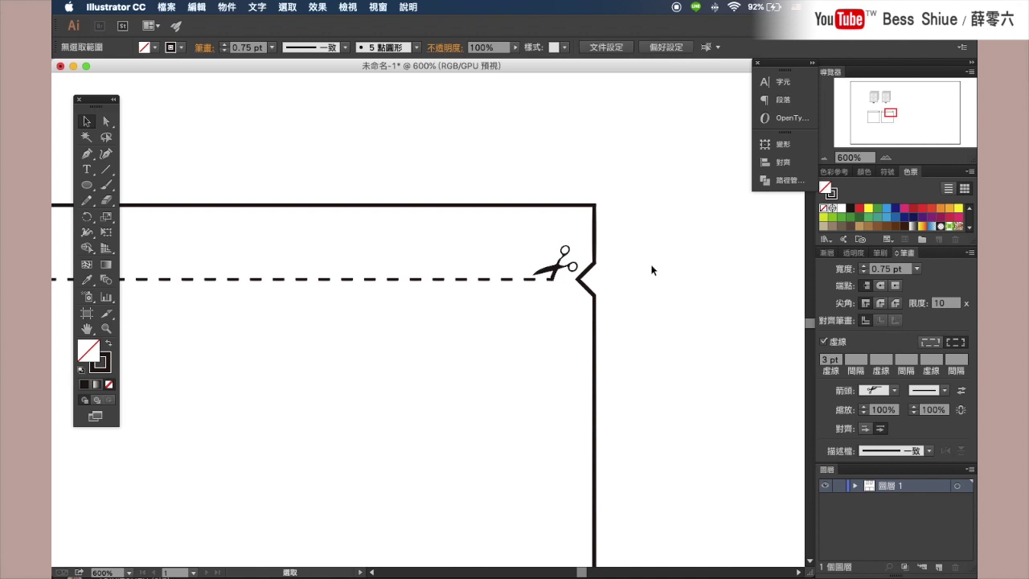
pyautogui.hotkey('ctrl', '-')
pyautogui.hotkey('ctrl', '-')
pyautogui.hotkey('ctrl', '-')
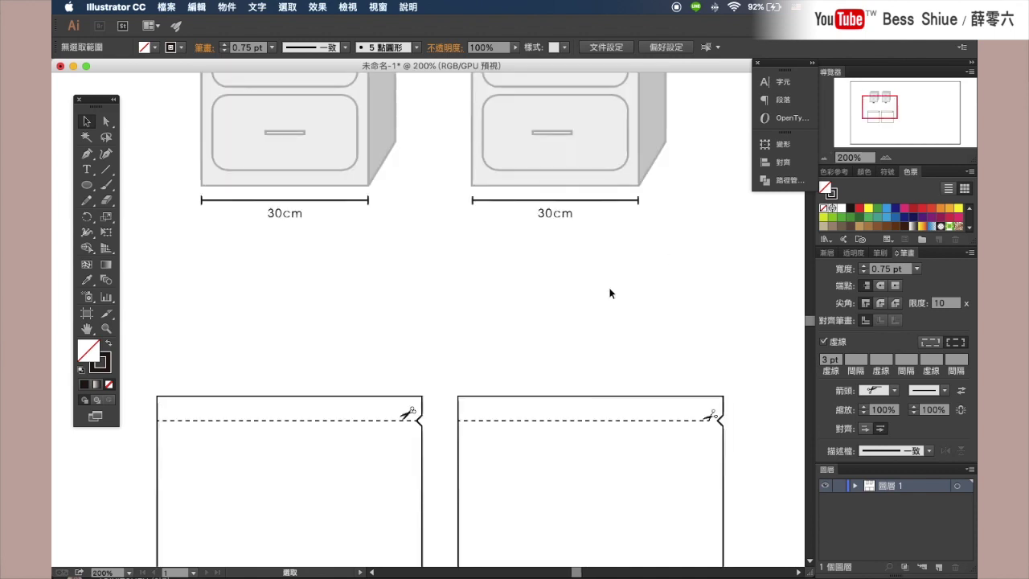